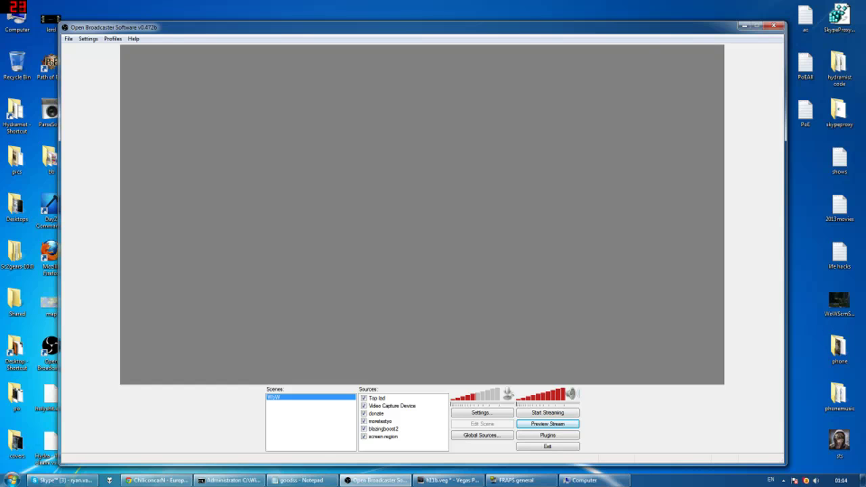
Step: Add a new scene to the scene list and rename it test1
{"action": "right_click", "coordinate": [290, 405]}
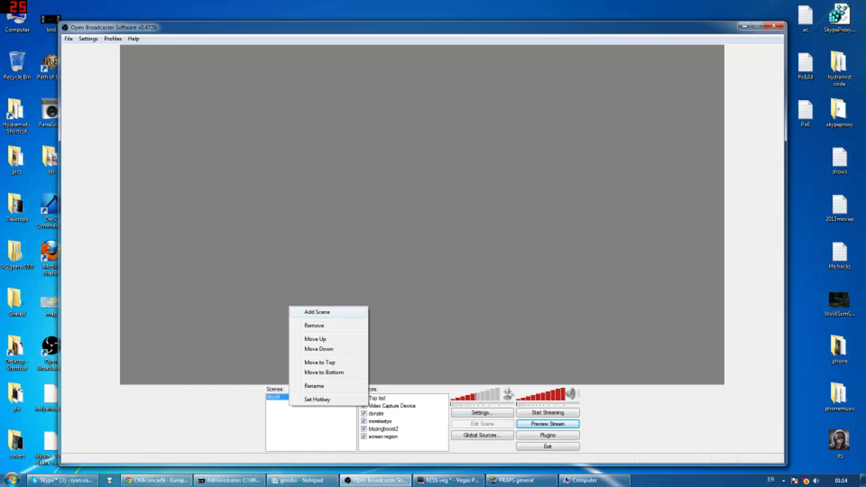
{"action": "left_click", "coordinate": [316, 312]}
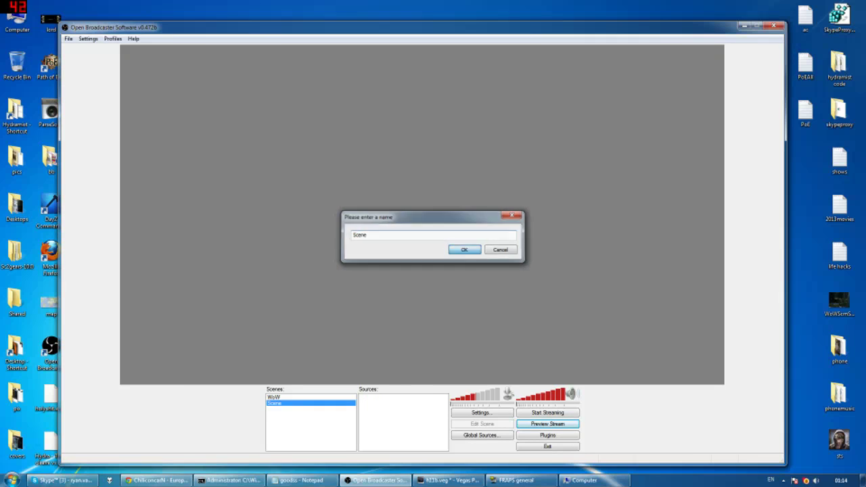
{"action": "left_click", "coordinate": [464, 250]}
{"action": "right_click", "coordinate": [280, 405]}
{"action": "left_click", "coordinate": [305, 381]}
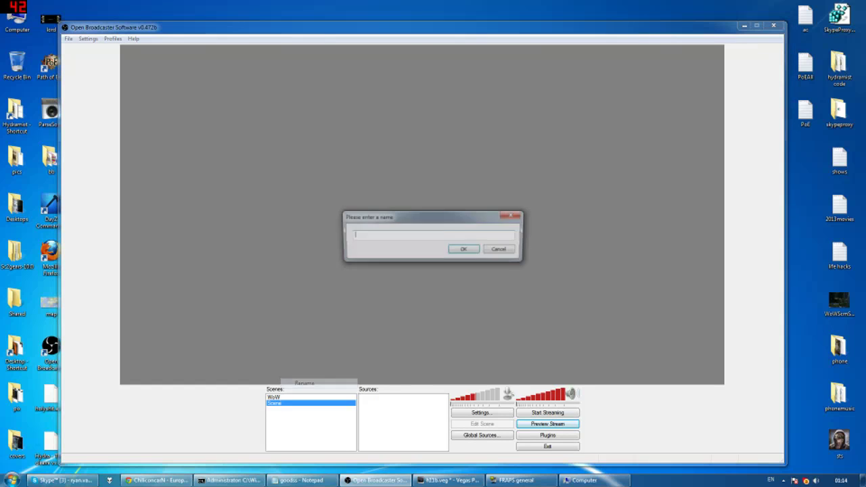
{"action": "type", "text": "test1"}
{"action": "key", "text": "Return"}
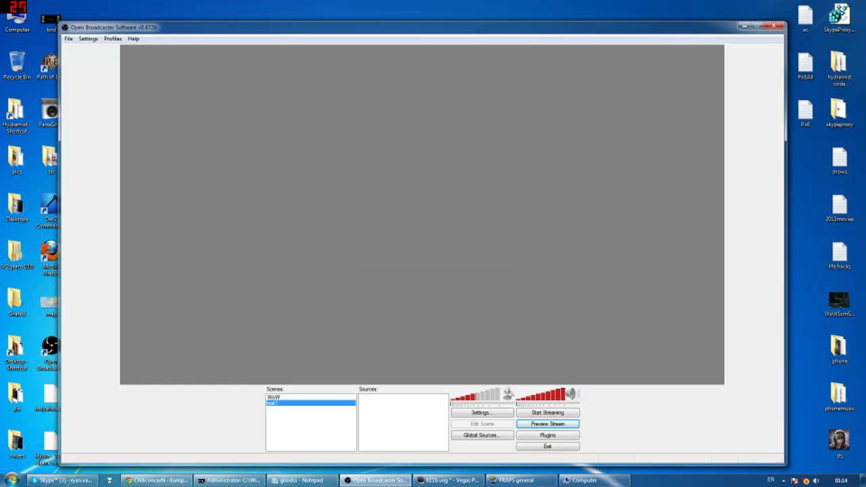
Step: Add a Software Capture source to the test1 scene that captures monitor 2 with the mouse cursor
{"action": "right_click", "coordinate": [374, 400]}
{"action": "mouse_move", "coordinate": [396, 405]}
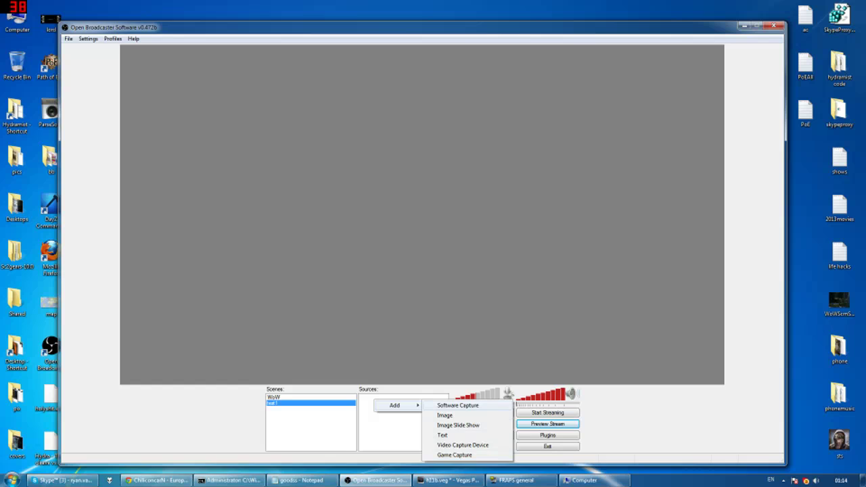
{"action": "left_click", "coordinate": [457, 405]}
{"action": "key", "text": "Return"}
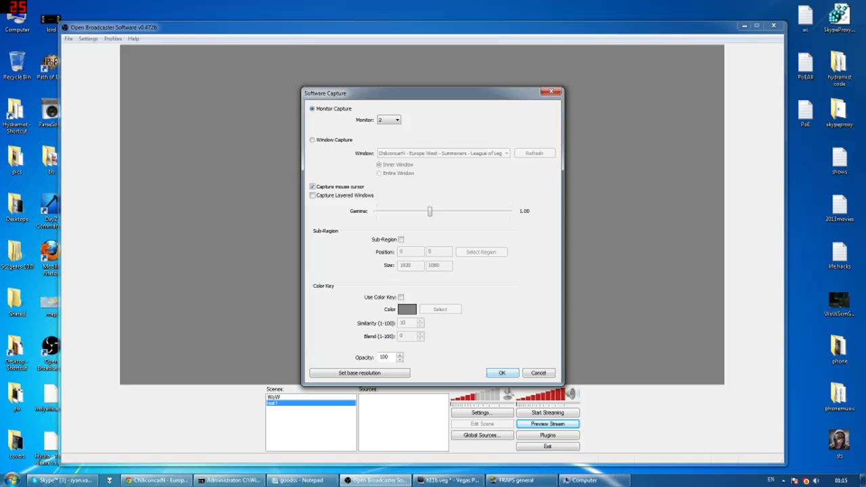
{"action": "key", "text": "Return"}
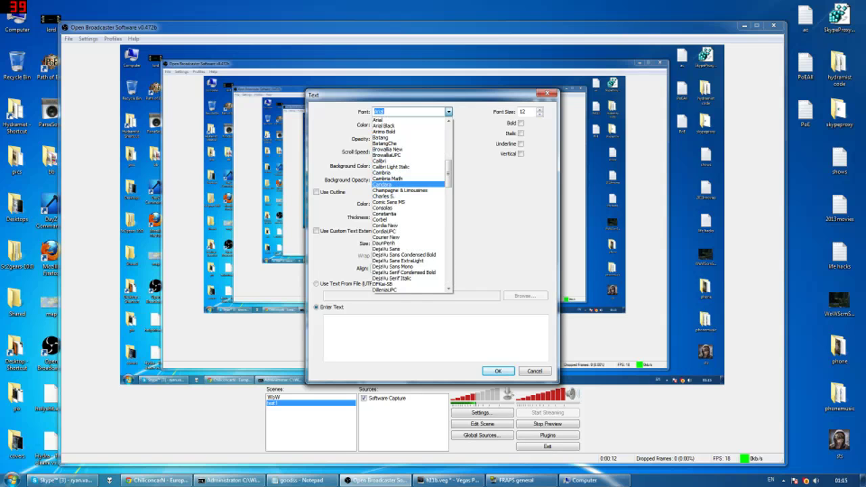
Step: Set the text source's font to Candara and enter the sample text "testetstestestsetsetestset"
{"action": "left_click", "coordinate": [409, 185]}
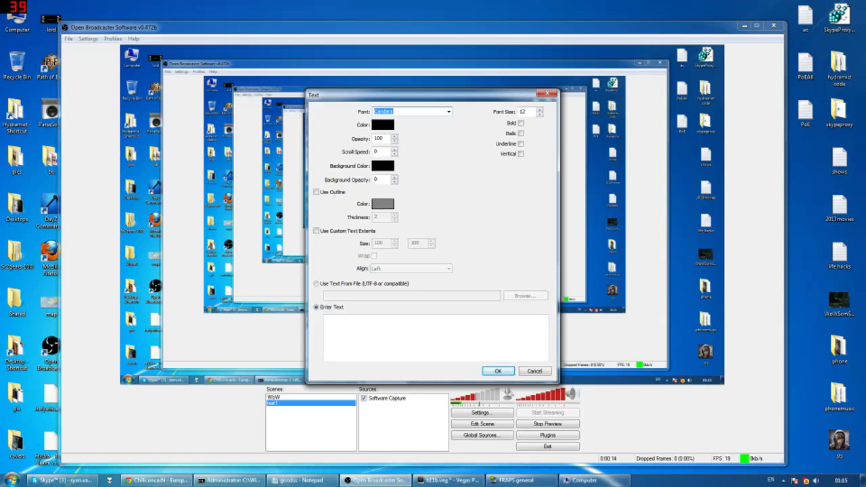
{"action": "left_click", "coordinate": [327, 319]}
{"action": "type", "text": "testetstestest"}
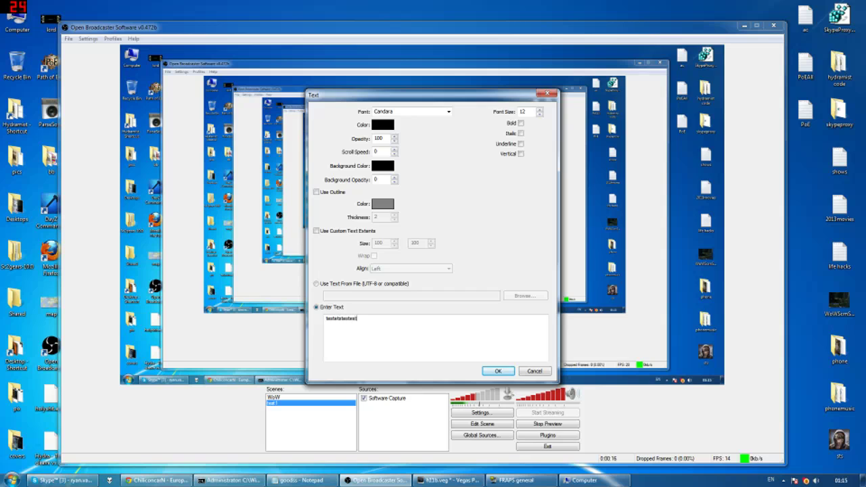
{"action": "type", "text": "setsetestest"}
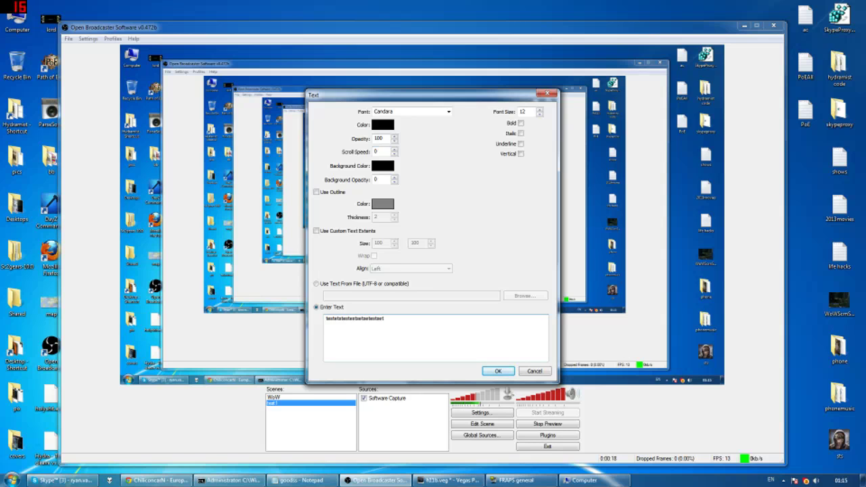
Step: Make the text source bold with font size 50 and add it to the scene
{"action": "left_click", "coordinate": [540, 109]}
{"action": "left_click", "coordinate": [521, 123]}
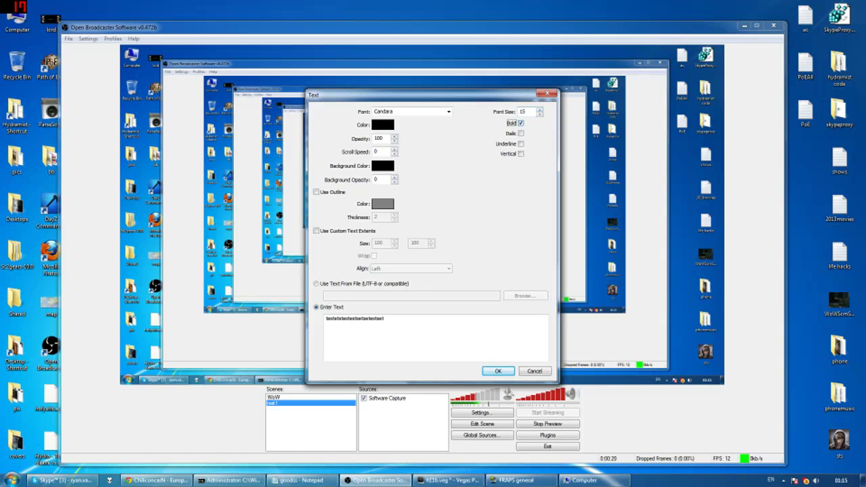
{"action": "double_click", "coordinate": [522, 112]}
{"action": "type", "text": "50"}
{"action": "key", "text": "Return"}
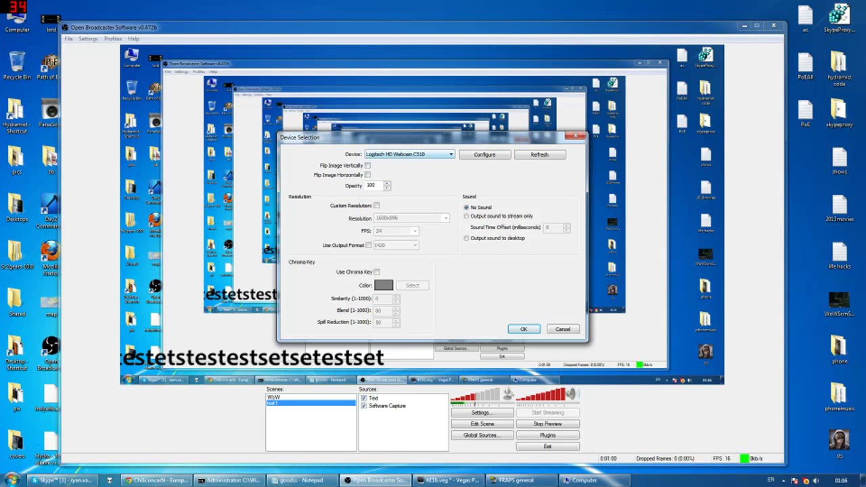
Step: Add the Logitech HD Webcam C510 as a video capture device and turn on scene editing
{"action": "left_click", "coordinate": [410, 155]}
{"action": "key", "text": "Return"}
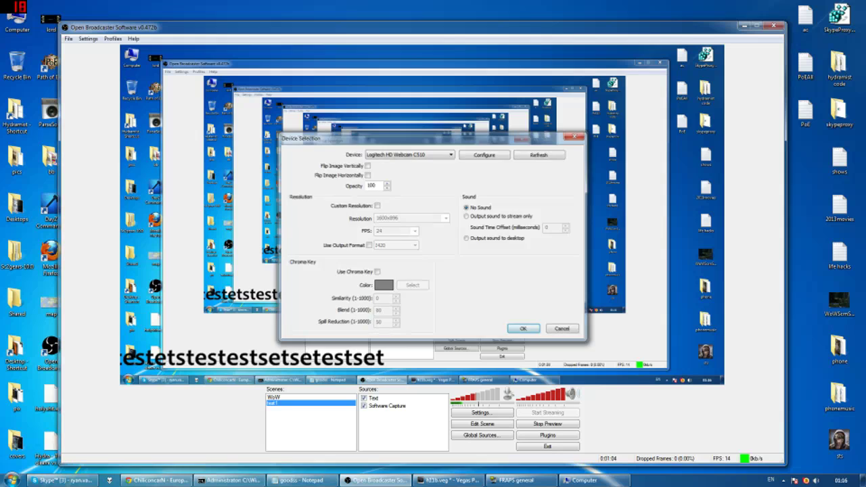
{"action": "key", "text": "Return"}
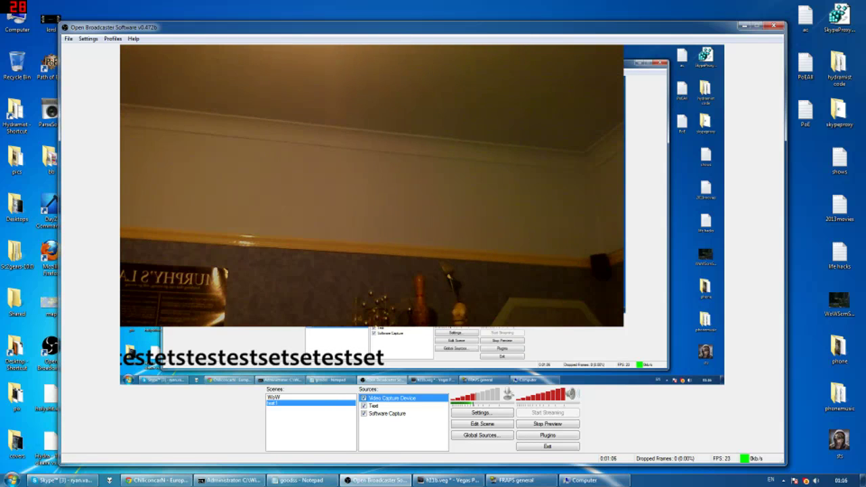
{"action": "left_click", "coordinate": [482, 424]}
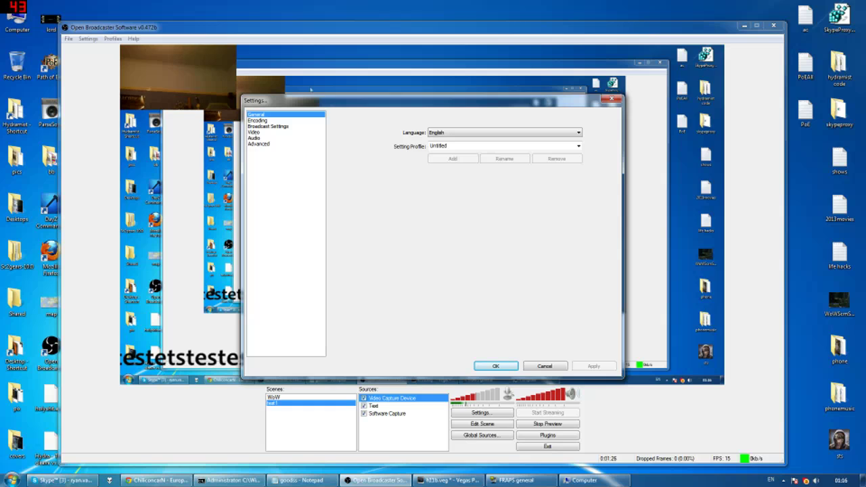
Step: Examine the encoding settings for video quality balance, maximum bitrate and audio codec
{"action": "left_click", "coordinate": [258, 120]}
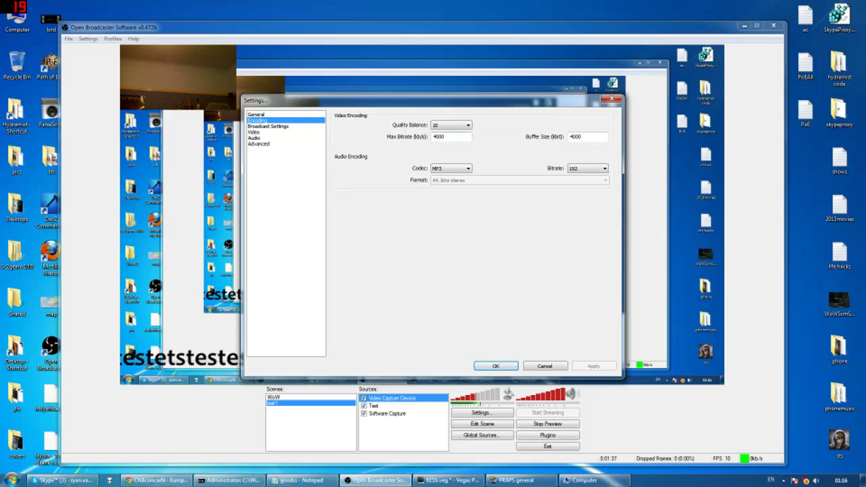
{"action": "double_click", "coordinate": [439, 137]}
{"action": "left_click", "coordinate": [451, 125]}
{"action": "left_click", "coordinate": [451, 125]}
{"action": "left_click", "coordinate": [450, 168]}
Step: Review the broadcast settings, including mode, streaming service, server, stream key and the recording's file path
{"action": "left_click", "coordinate": [268, 126]}
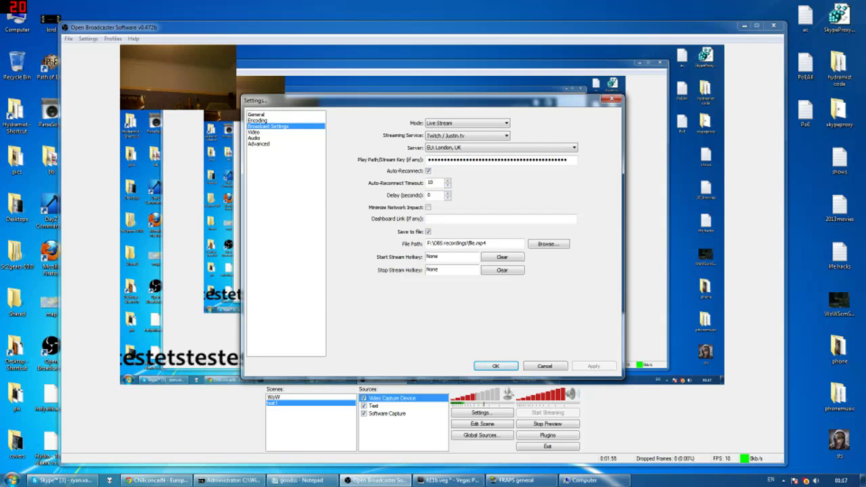
{"action": "key", "text": "Tab"}
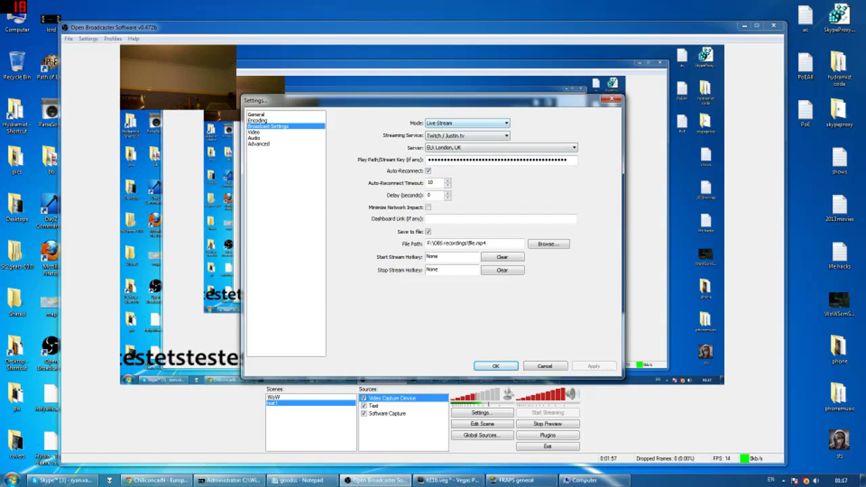
{"action": "key", "text": "Tab"}
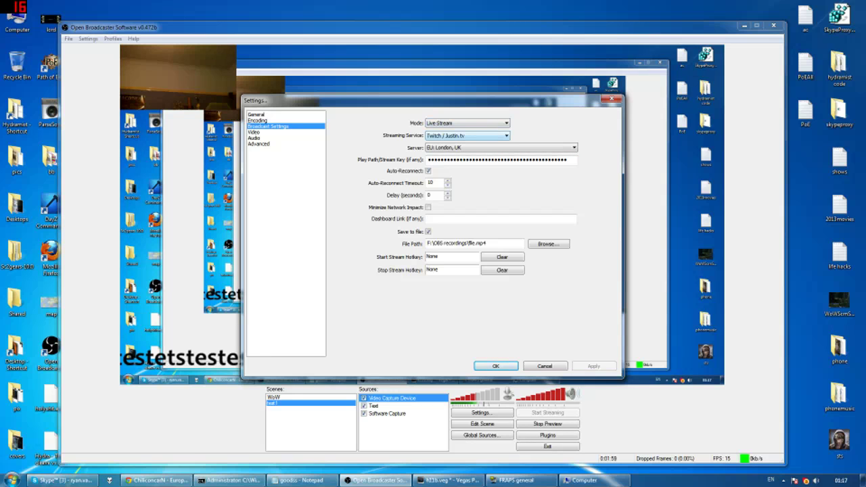
{"action": "key", "text": "Tab"}
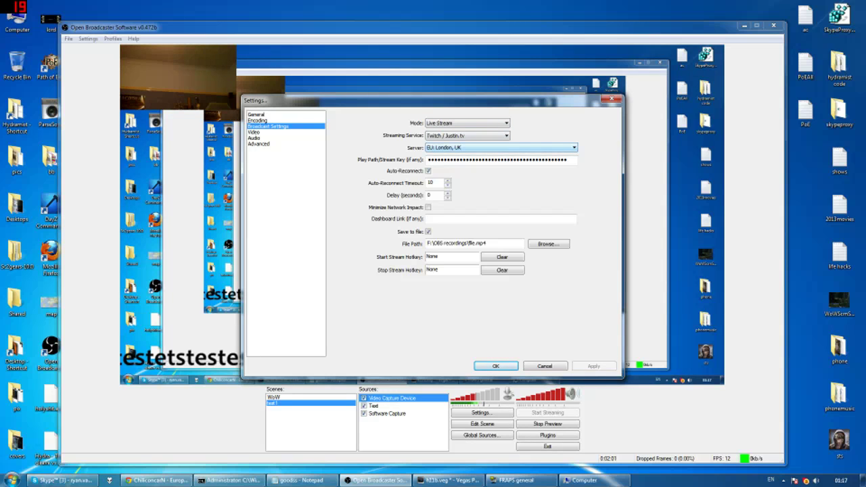
{"action": "key", "text": "Tab"}
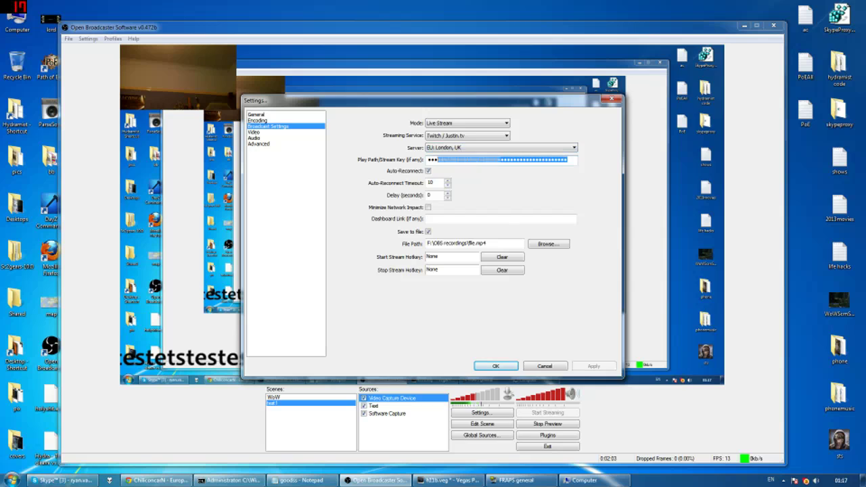
{"action": "left_click", "coordinate": [568, 160]}
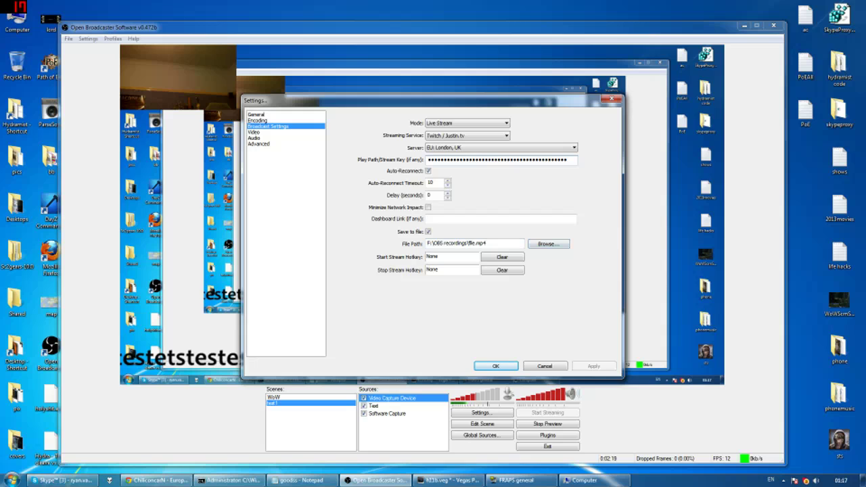
{"action": "left_click_drag", "start_coordinate": [487, 243], "coordinate": [427, 243]}
{"action": "left_click", "coordinate": [486, 243]}
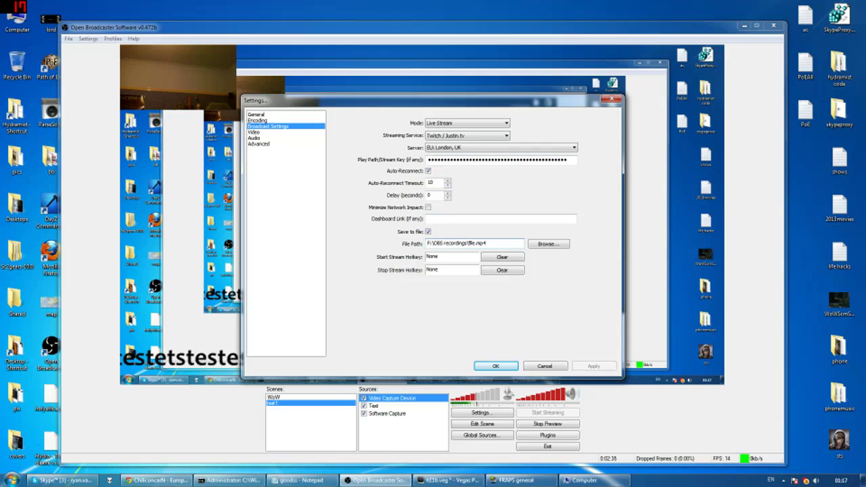
Step: Look through the Video, Audio and Advanced settings
{"action": "left_click", "coordinate": [255, 132]}
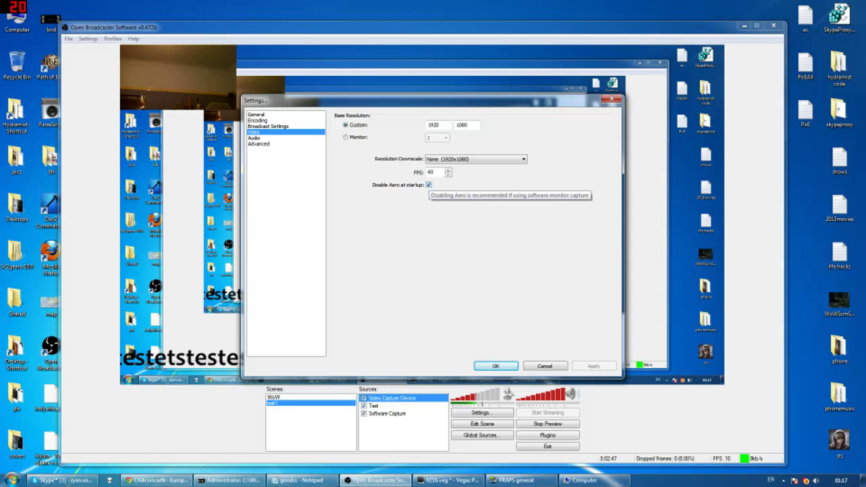
{"action": "left_click", "coordinate": [254, 138]}
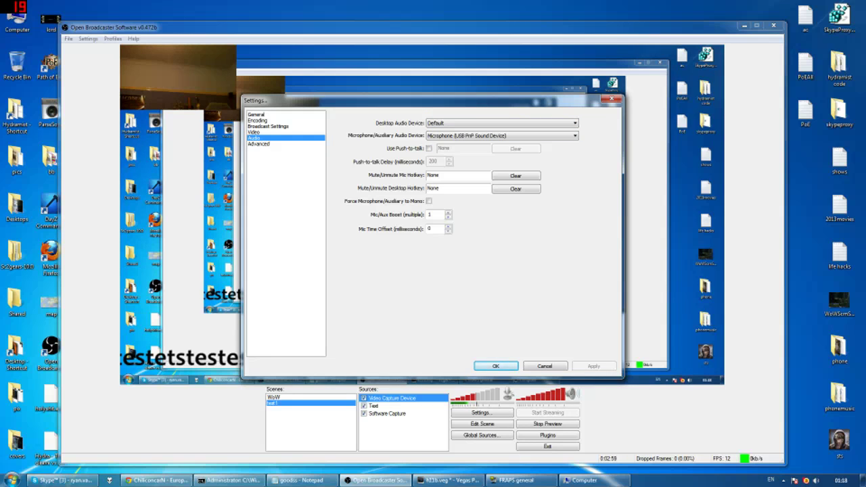
{"action": "left_click", "coordinate": [258, 143]}
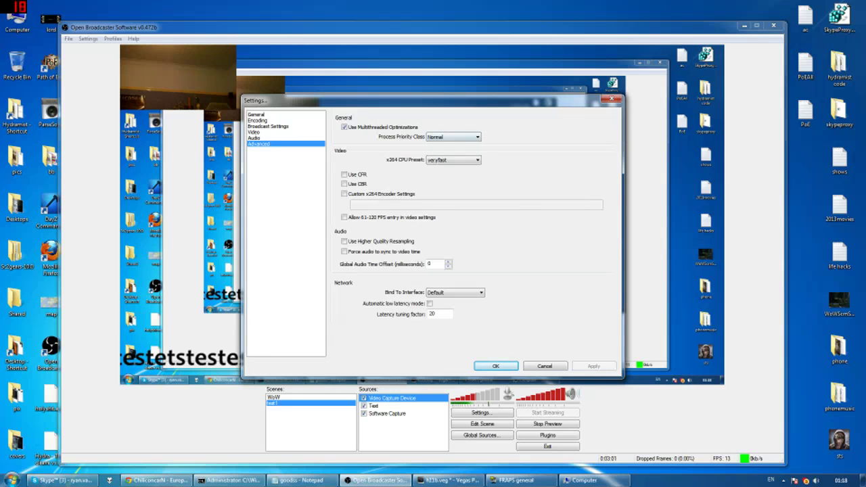